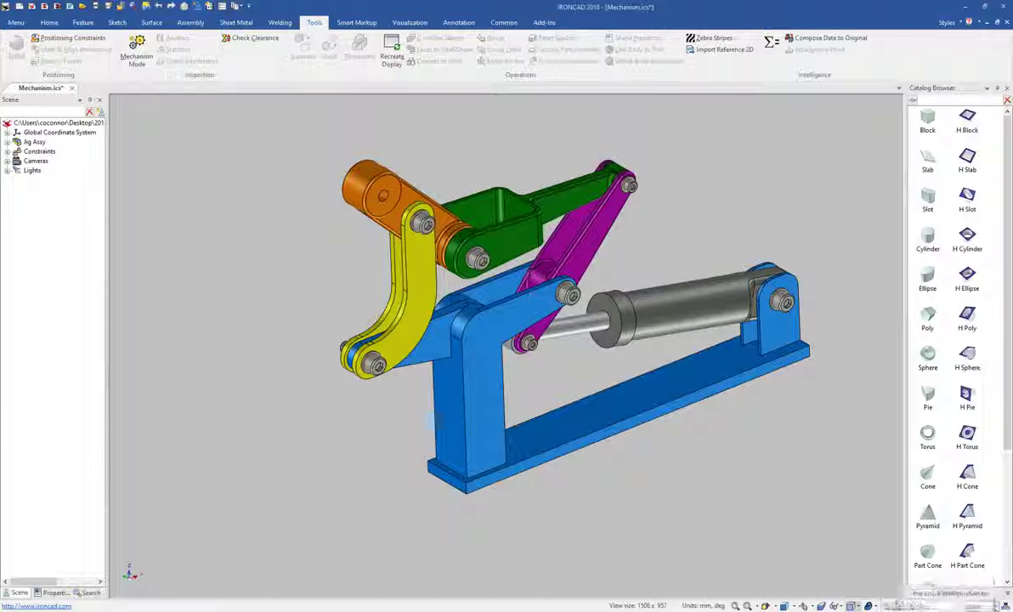
# Step: Activate the State2 and State3 configurations in turn to compare the mechanism's positions
pyautogui.click(986, 606)
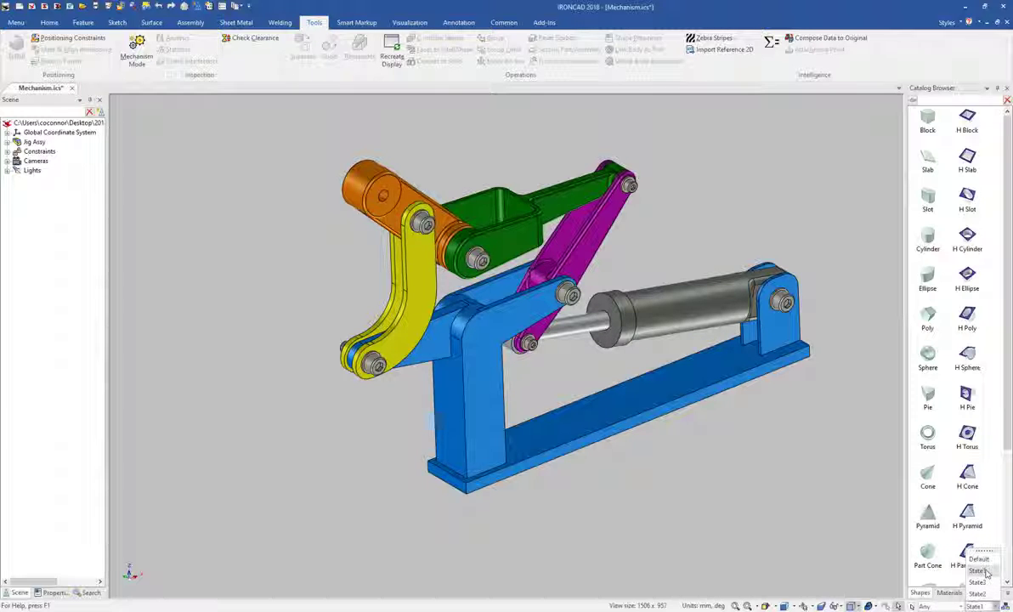
pyautogui.click(983, 583)
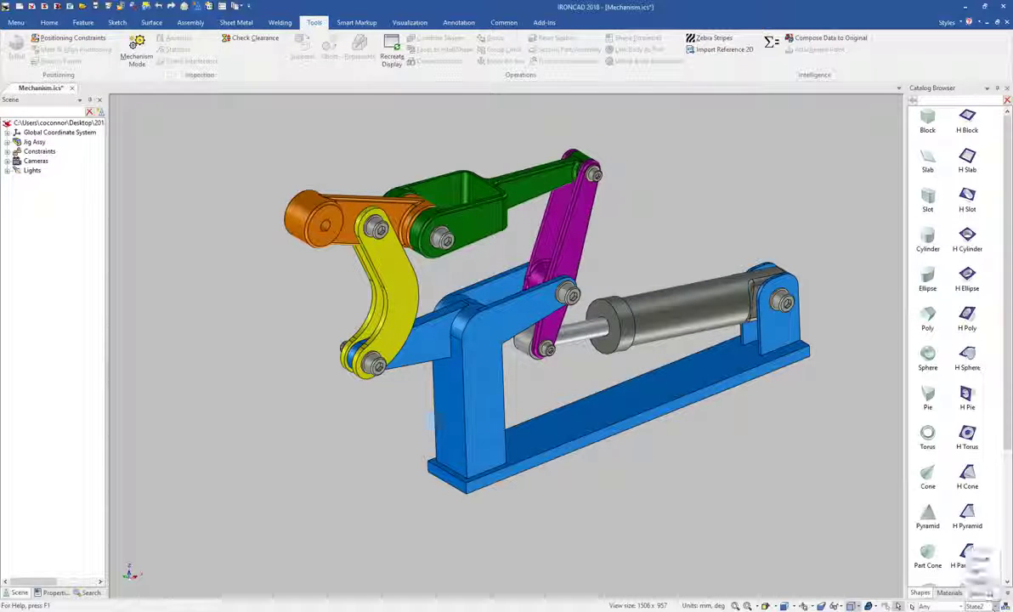
pyautogui.press('Down')
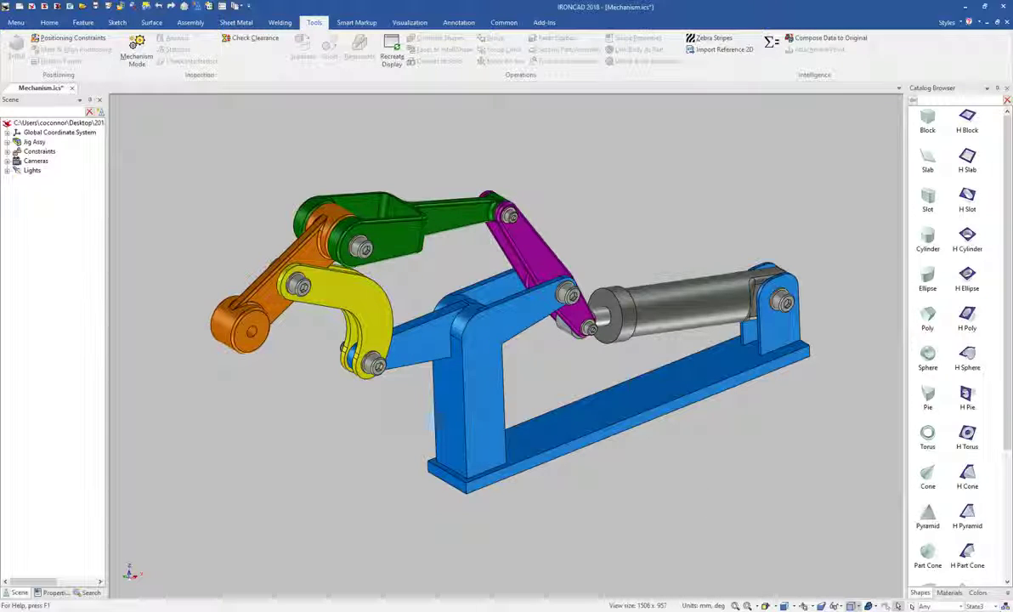
# Step: Review the saved states in the configuration manager and make State1 the active configuration again
pyautogui.click(1004, 606)
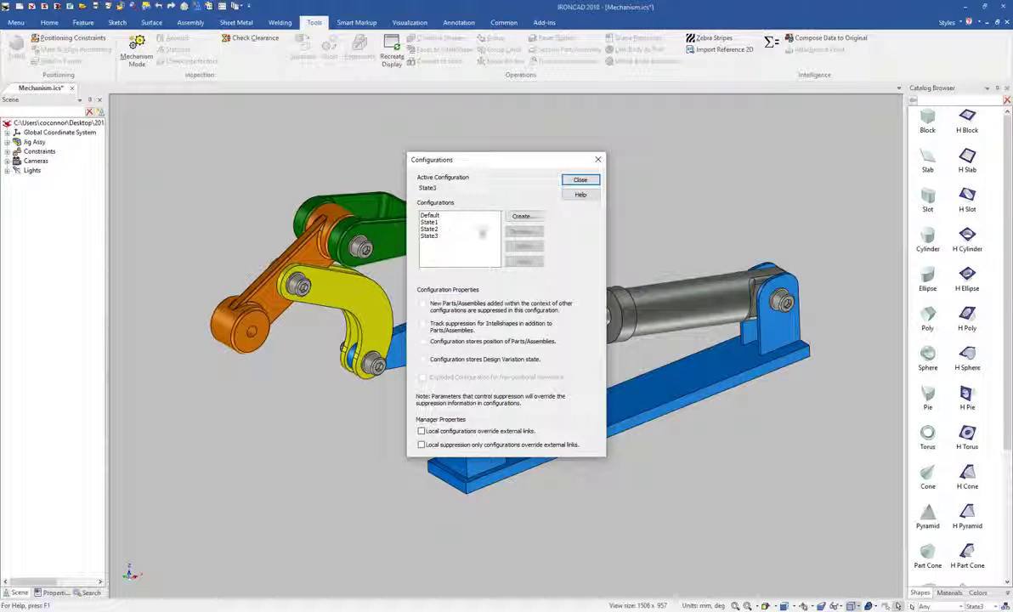
pyautogui.click(430, 222)
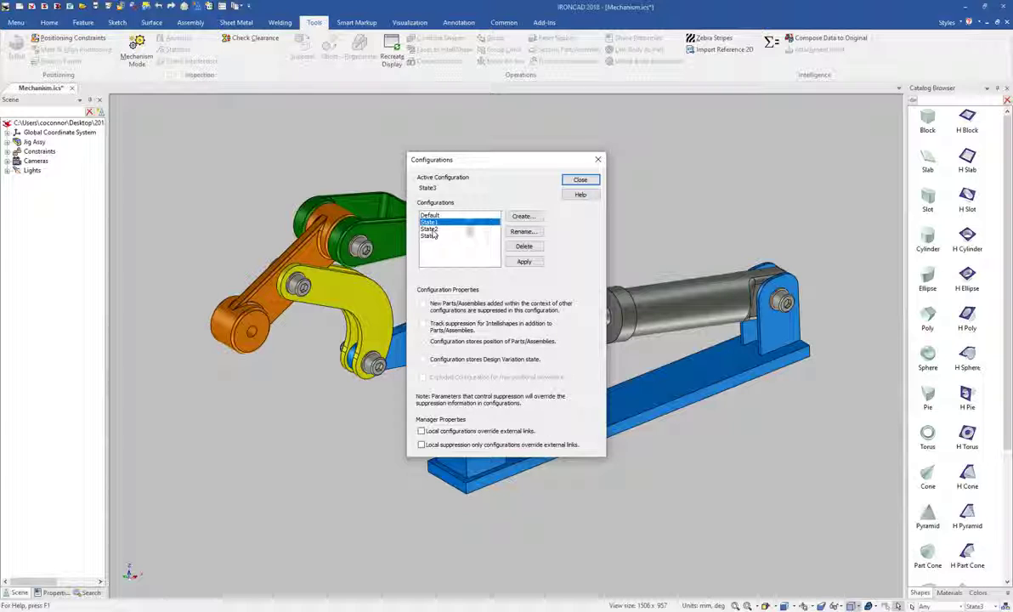
pyautogui.click(579, 181)
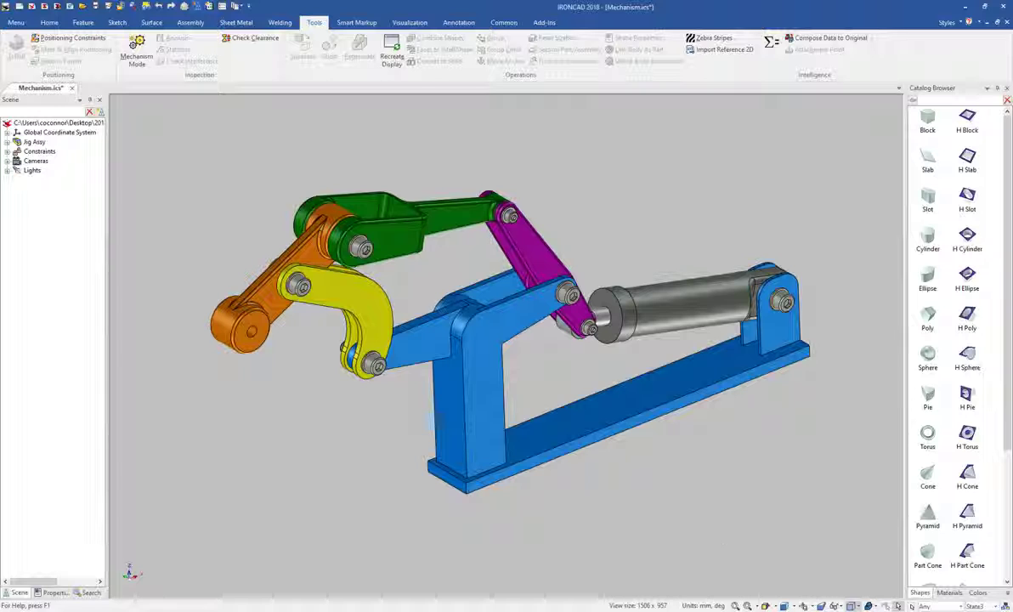
pyautogui.click(974, 606)
pyautogui.click(977, 570)
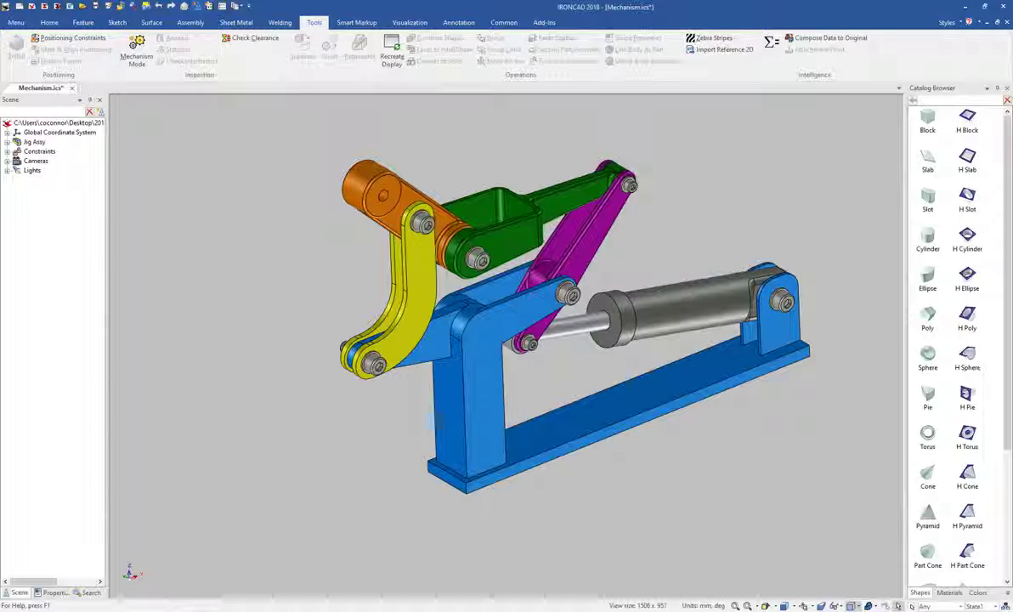
# Step: Create a new drawing from the ANSI (English) C Size Continuation template
pyautogui.click(57, 6)
pyautogui.click(531, 277)
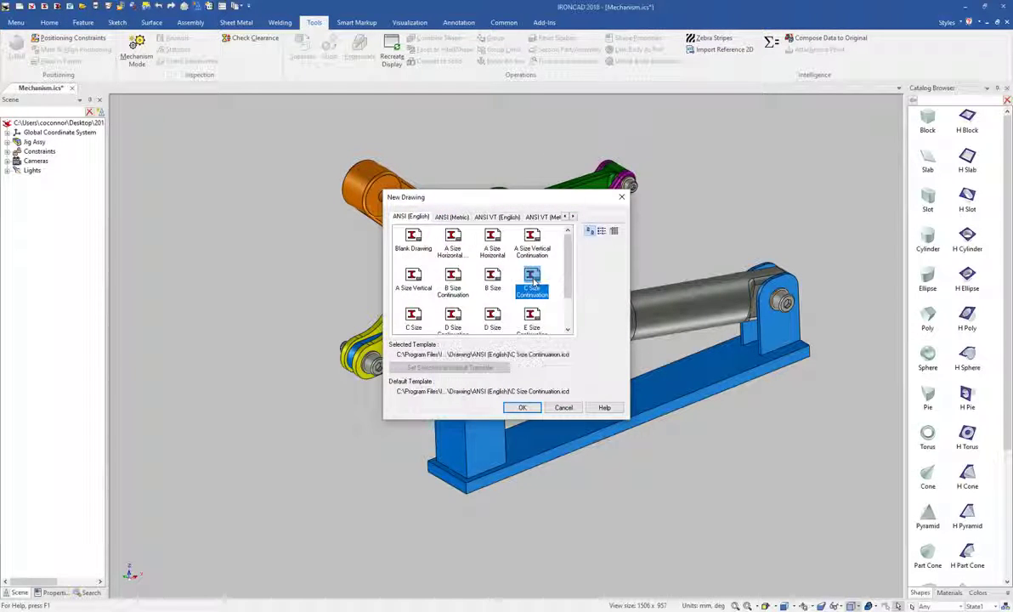
pyautogui.doubleClick(534, 281)
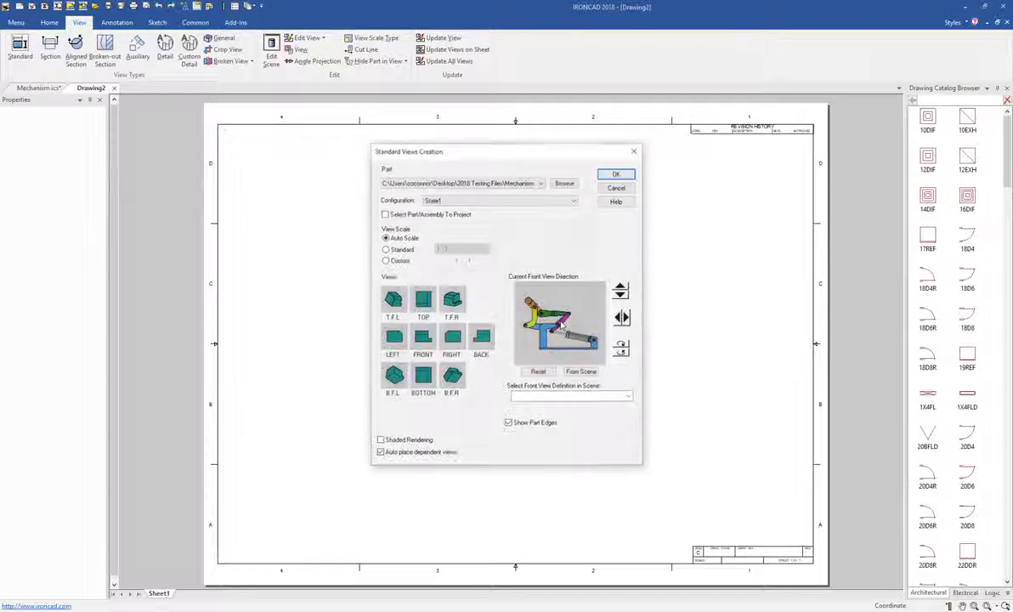
# Step: Place an auto-scaled front view of the mechanism in configuration State1 near the middle of the sheet
pyautogui.click(397, 313)
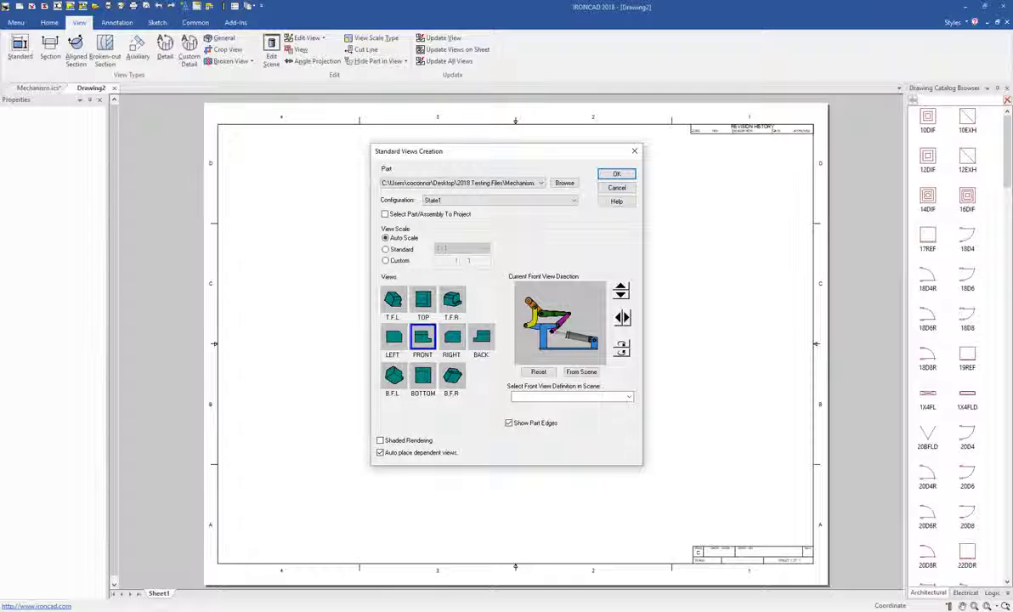
pyautogui.click(614, 174)
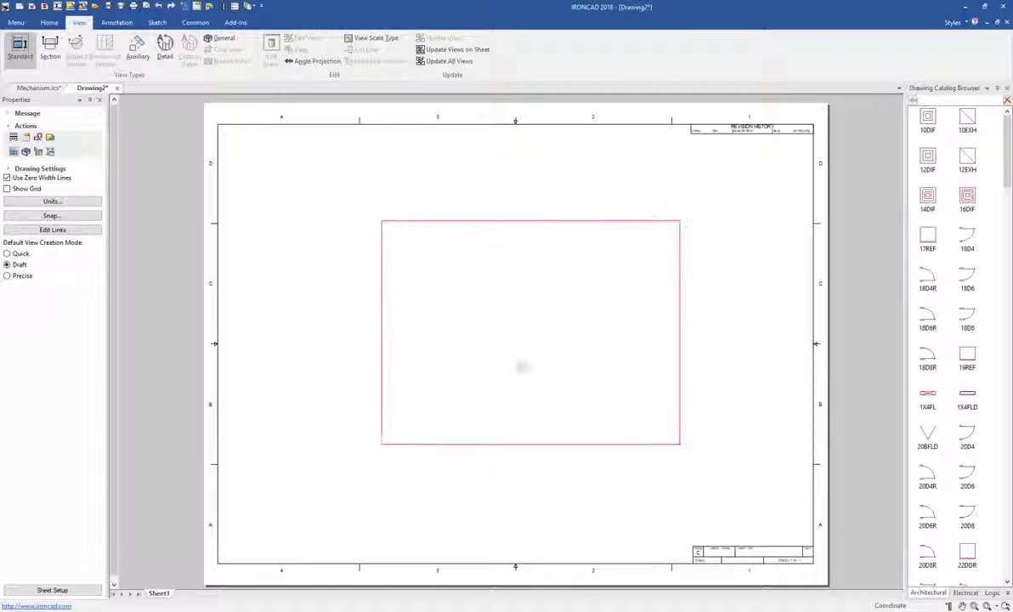
pyautogui.click(520, 365)
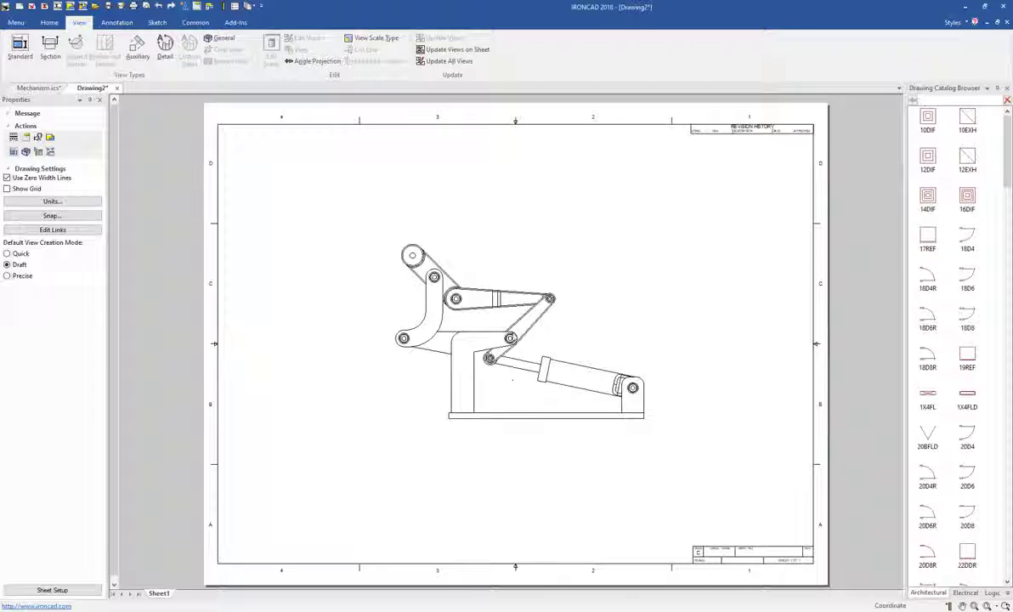
# Step: Start an alternate position view on the front view, keeping State1 as the base configuration
pyautogui.rightClick(481, 308)
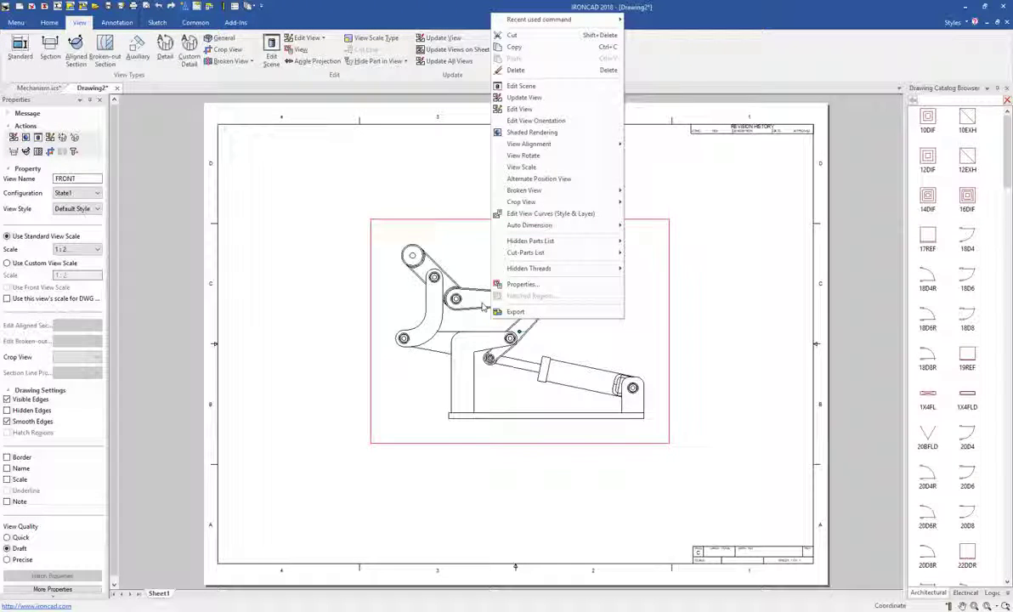
pyautogui.click(521, 179)
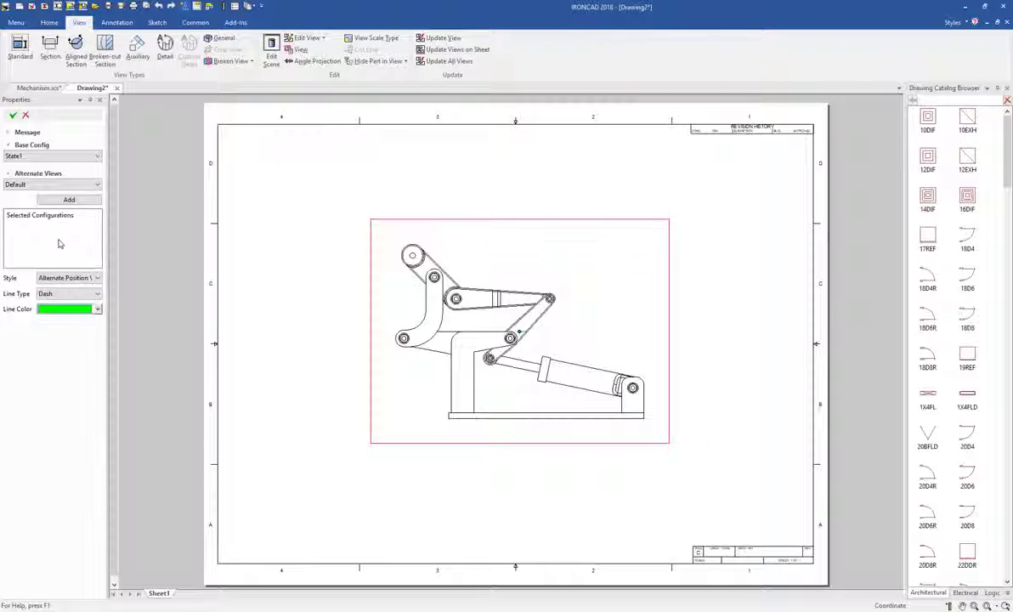
pyautogui.click(28, 157)
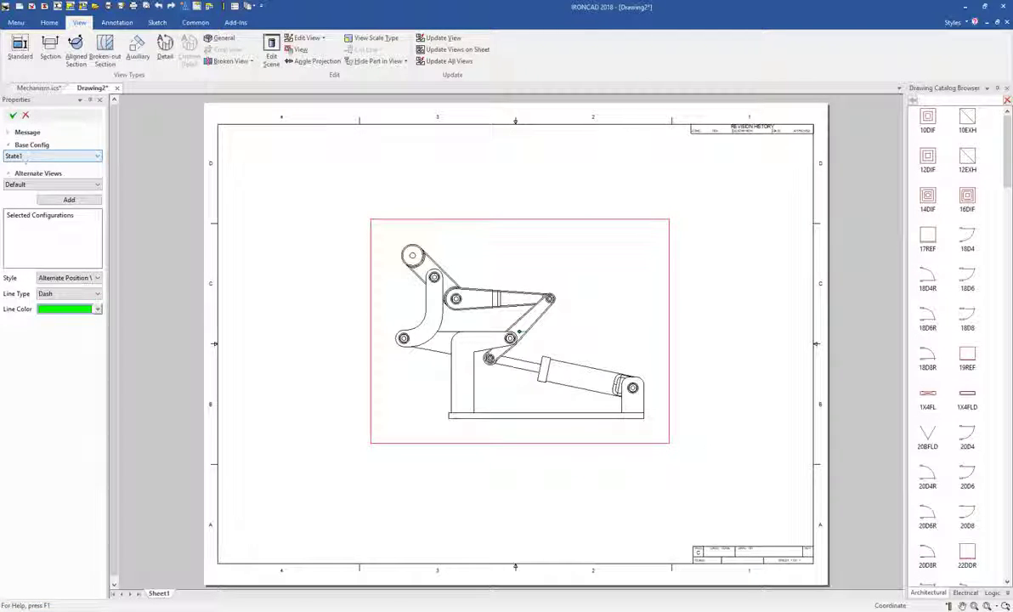
pyautogui.click(37, 158)
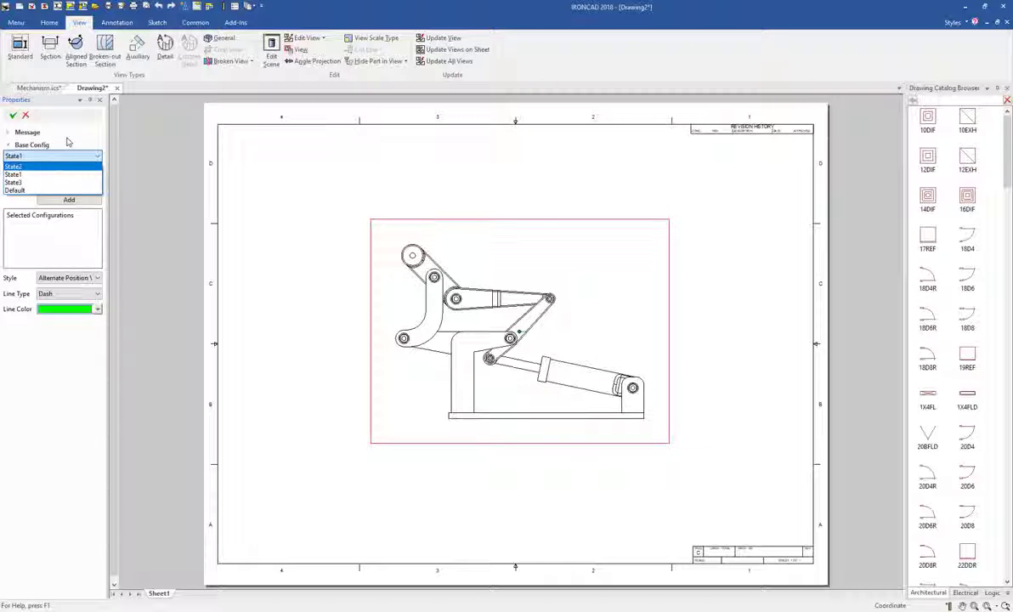
pyautogui.click(68, 142)
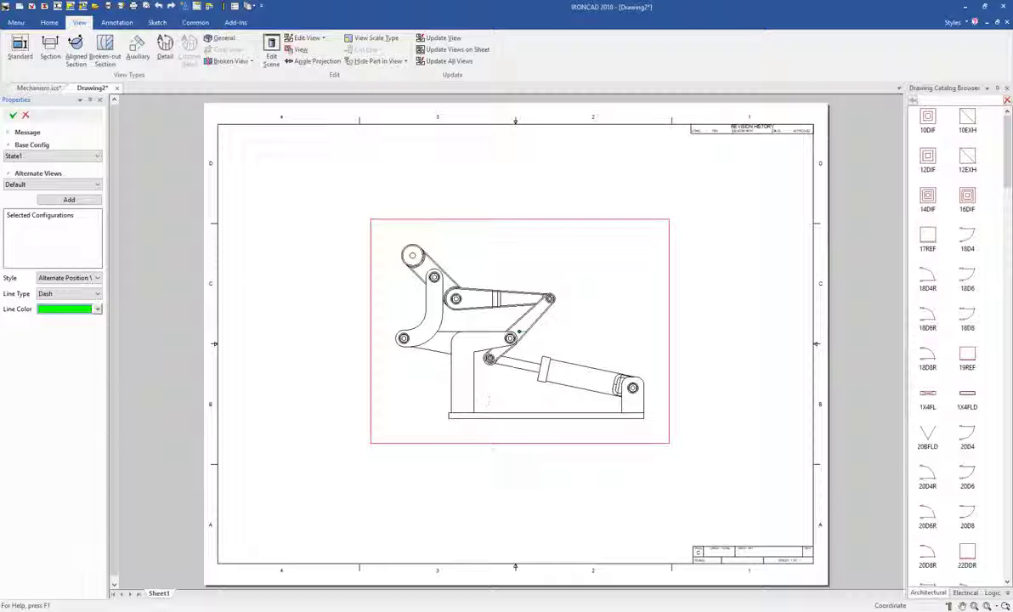
# Step: Add State2 and State3 as alternate configurations to the alternate position view
pyautogui.click(53, 191)
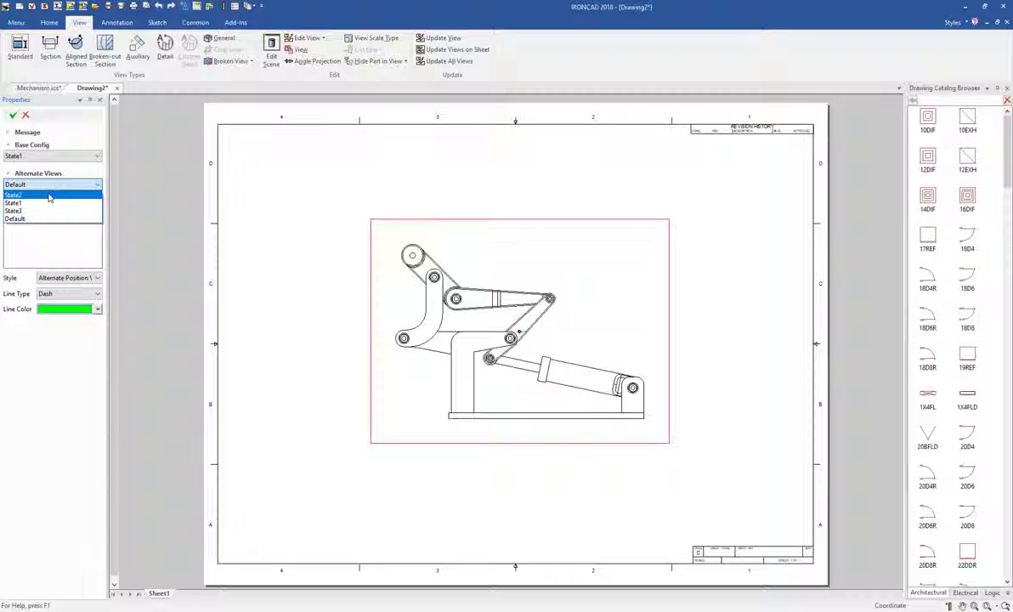
pyautogui.click(51, 198)
pyautogui.click(53, 198)
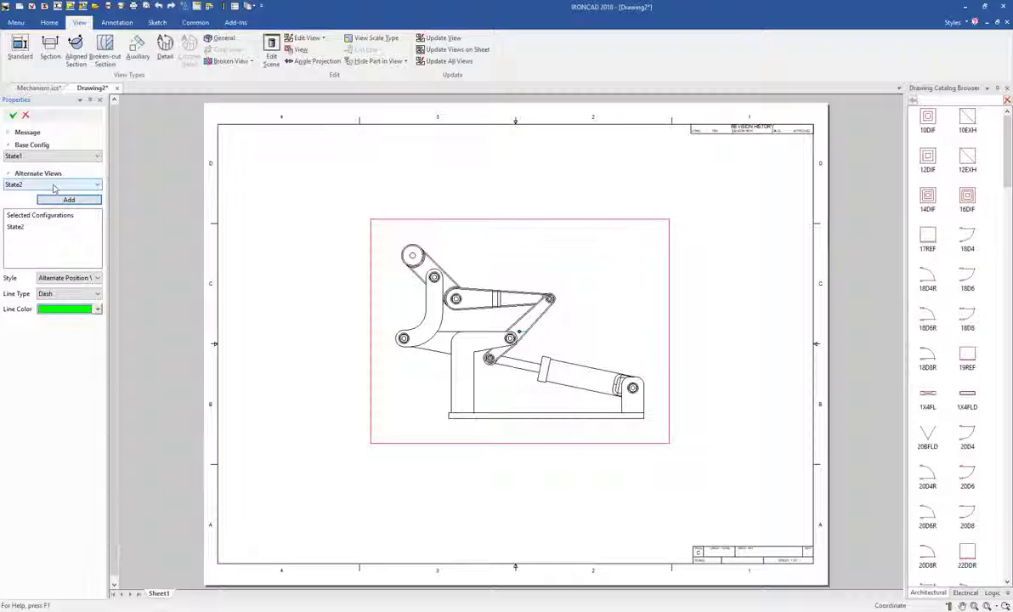
pyautogui.click(53, 184)
pyautogui.click(42, 211)
pyautogui.click(69, 198)
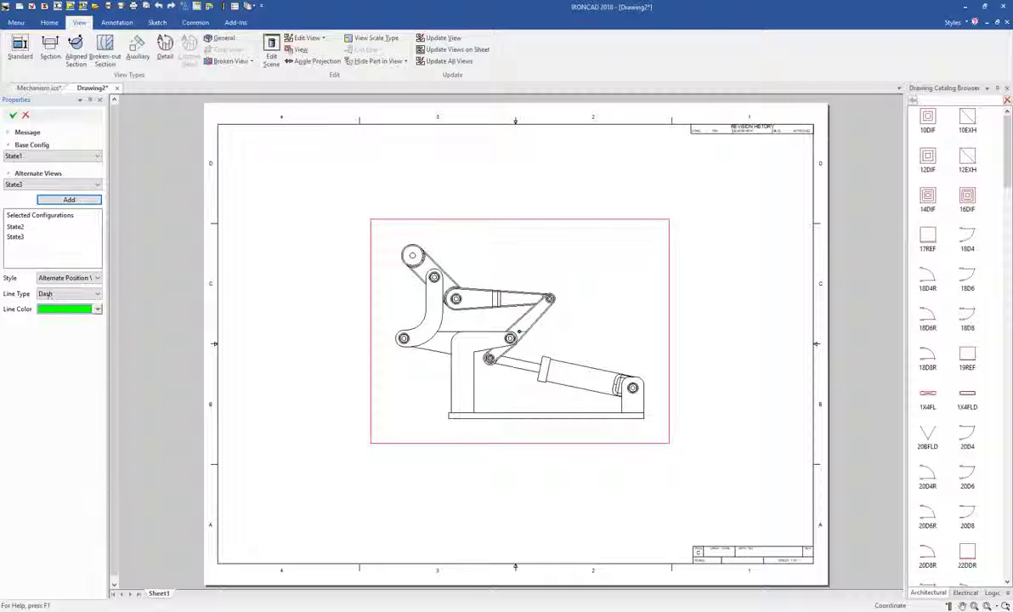
# Step: Set the State3 alternate position to line type Dot and line color magenta
pyautogui.click(96, 293)
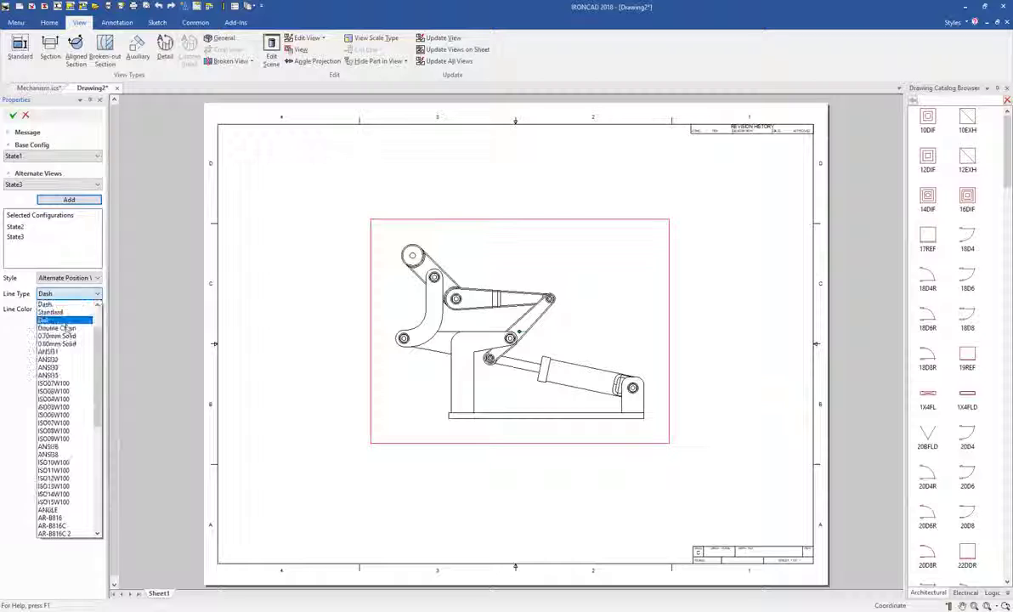
pyautogui.click(66, 326)
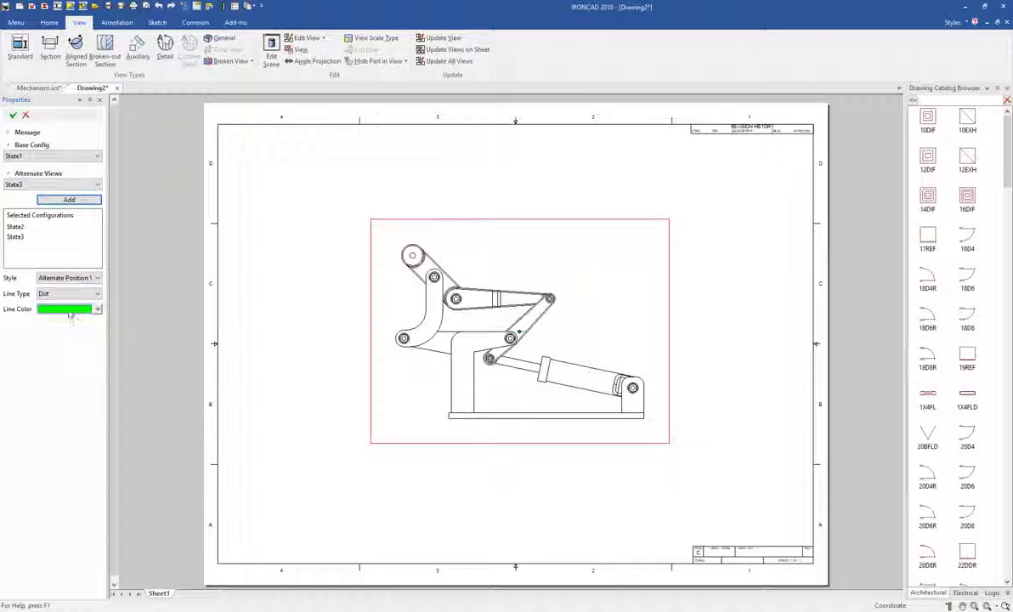
pyautogui.click(70, 309)
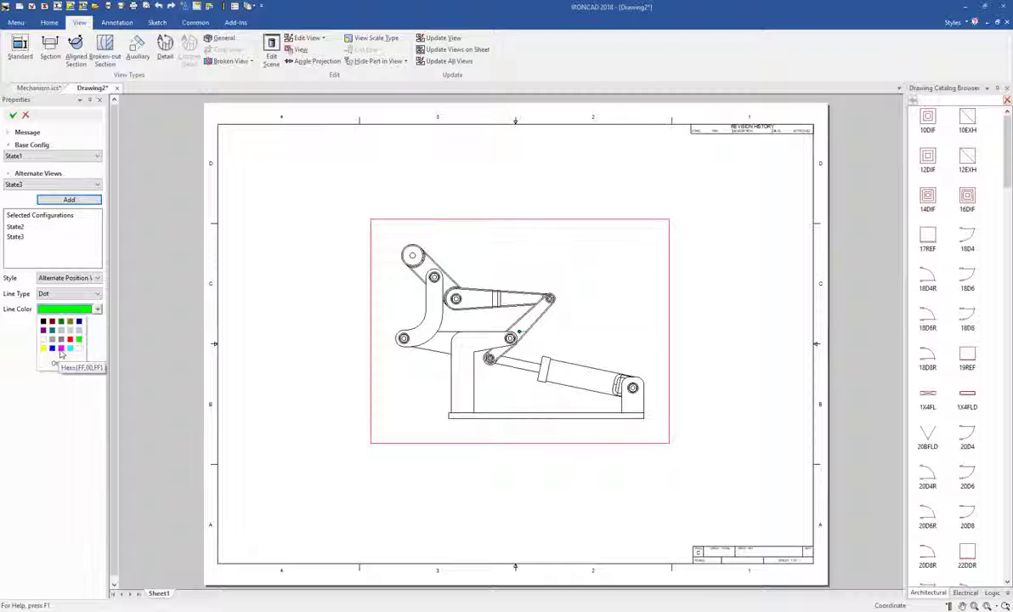
pyautogui.click(61, 349)
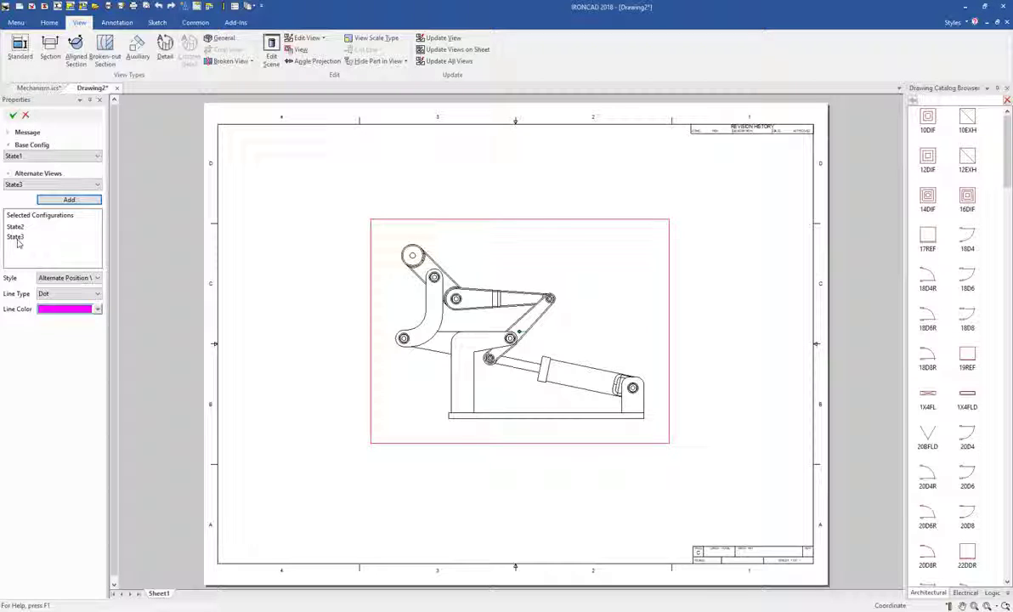
# Step: Set the State2 alternate position to line type Dot in grey and generate the alternate position view
pyautogui.click(16, 227)
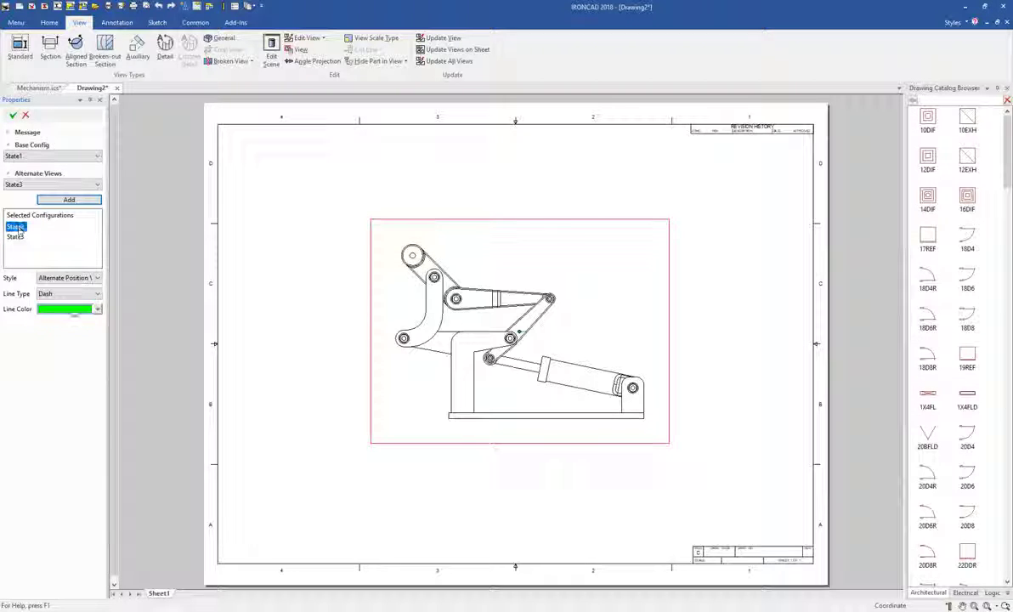
pyautogui.click(68, 293)
pyautogui.click(65, 311)
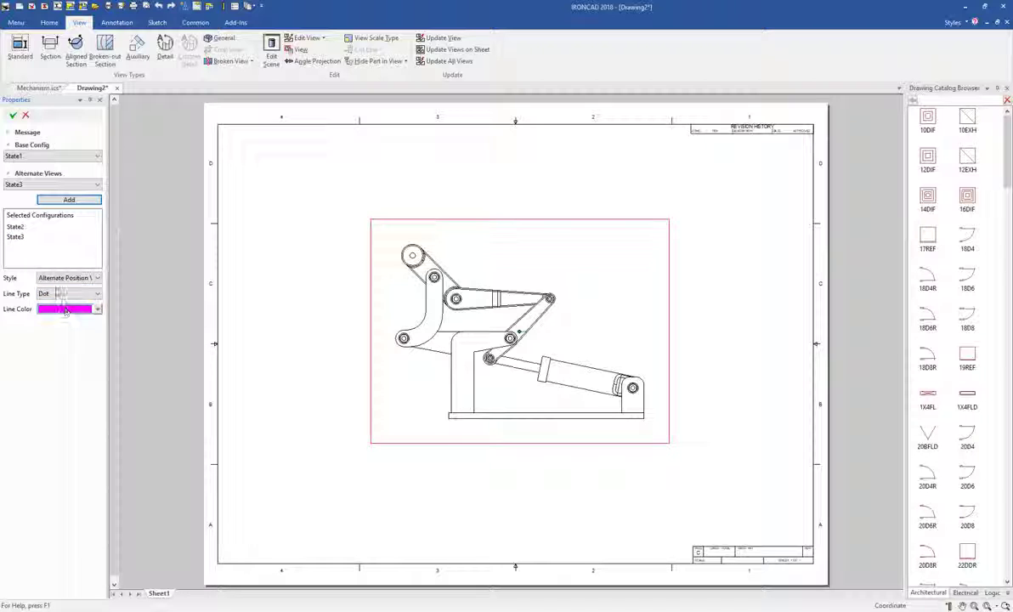
pyautogui.click(15, 227)
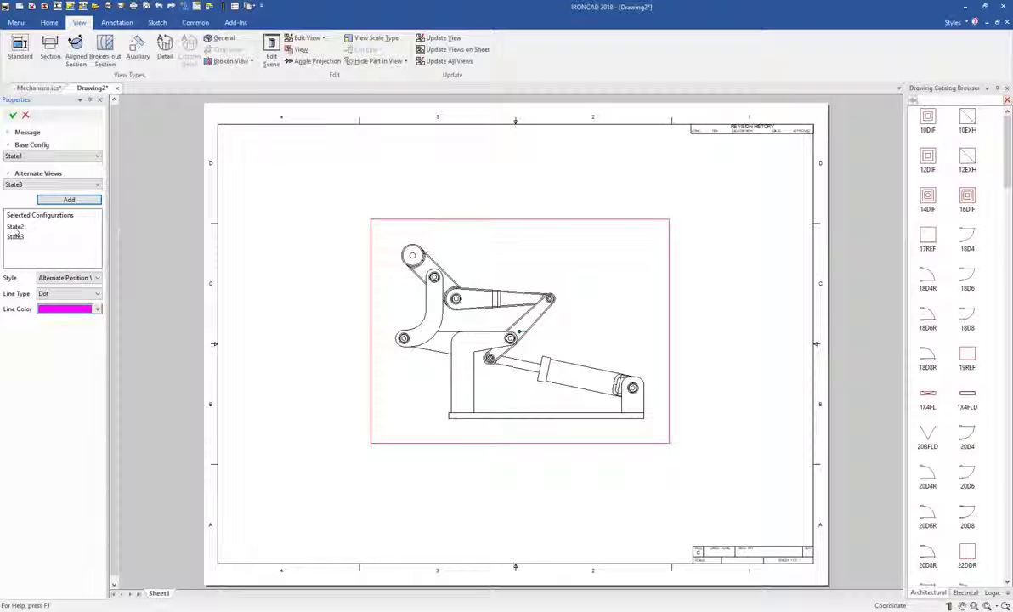
pyautogui.click(65, 310)
pyautogui.click(61, 348)
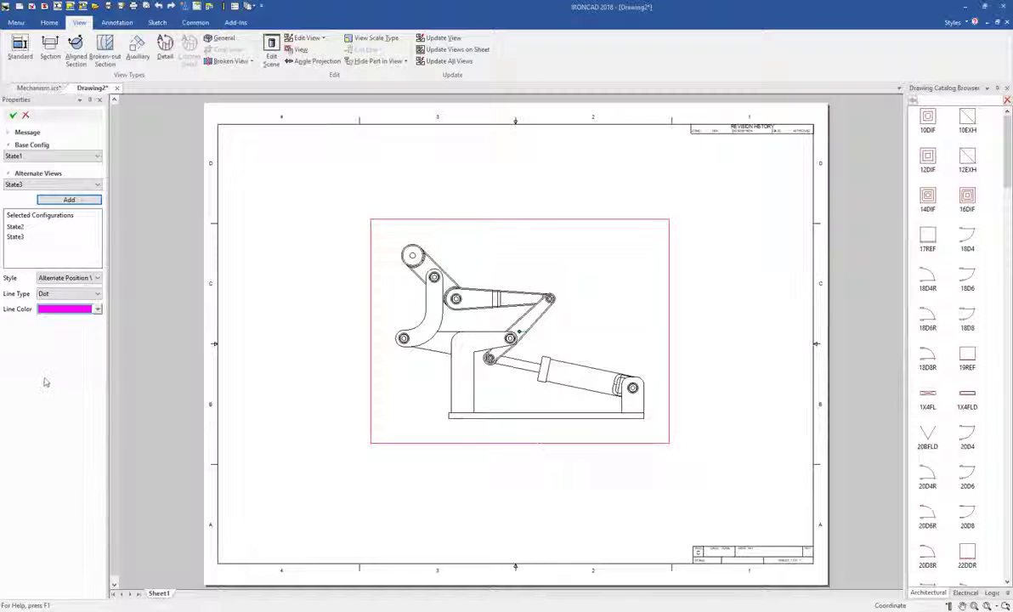
pyautogui.click(16, 238)
pyautogui.click(16, 227)
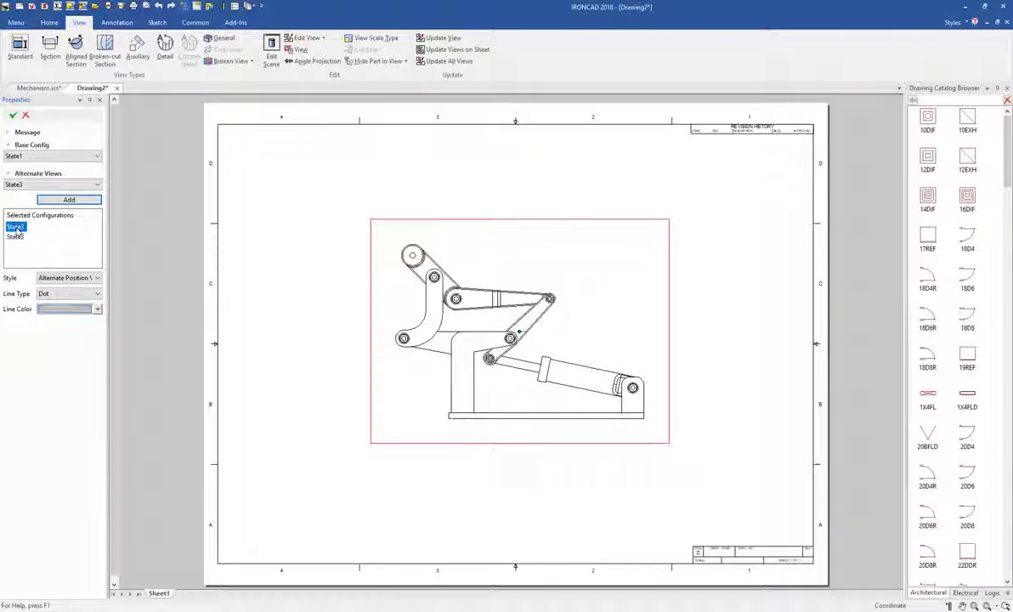
pyautogui.click(68, 363)
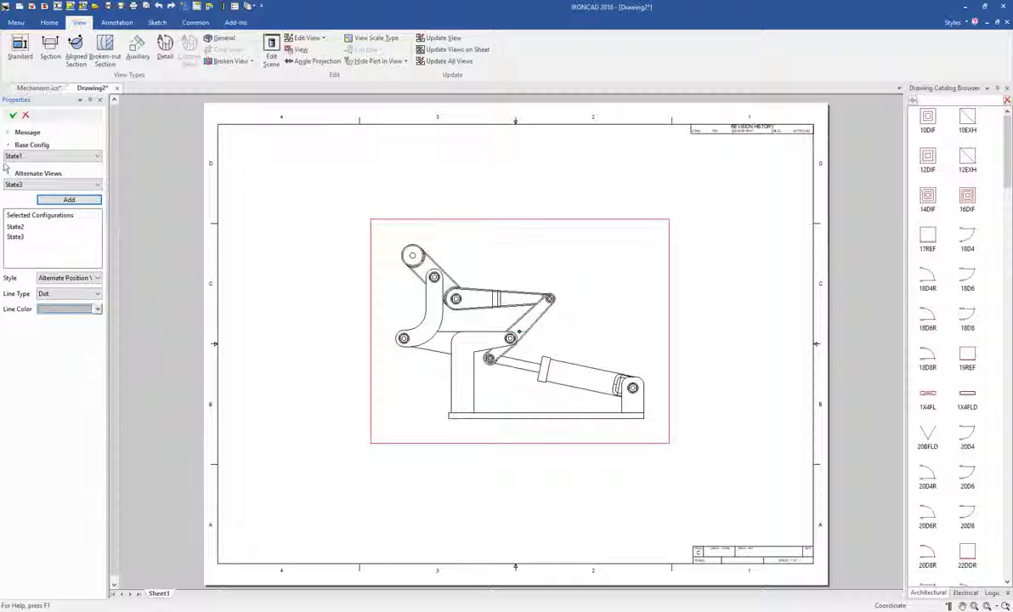
pyautogui.click(13, 115)
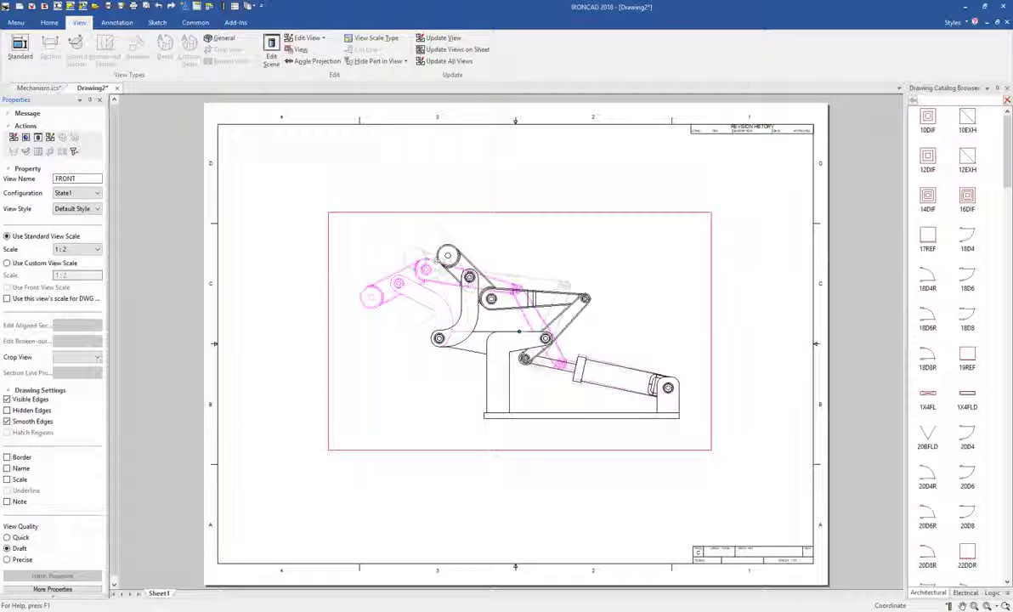
# Step: Add a horizontal dimension above the linkage between the end roller centers in the magenta alternate position and the base position
pyautogui.rightClick(365, 248)
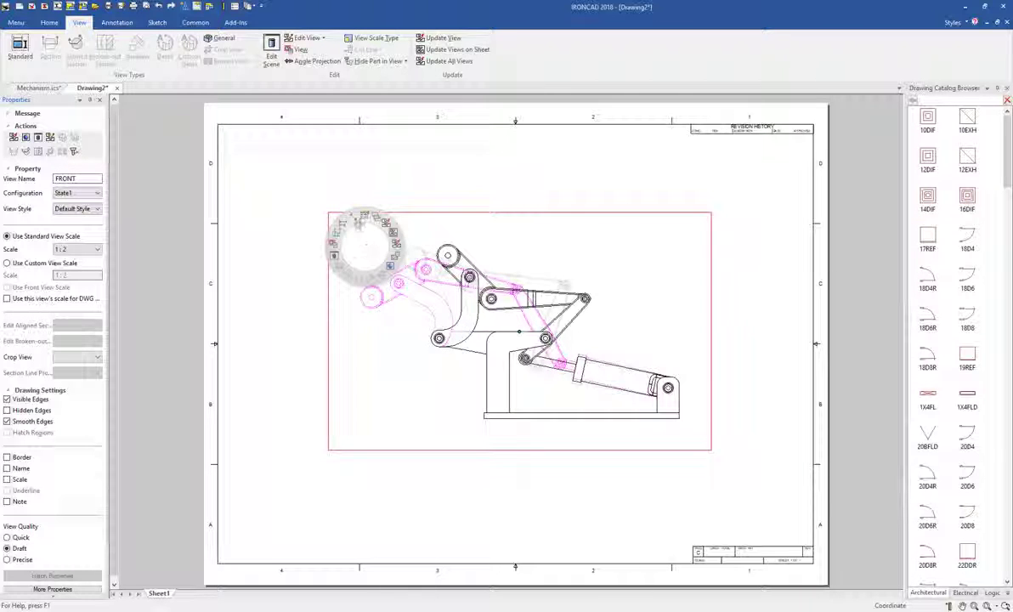
pyautogui.click(356, 219)
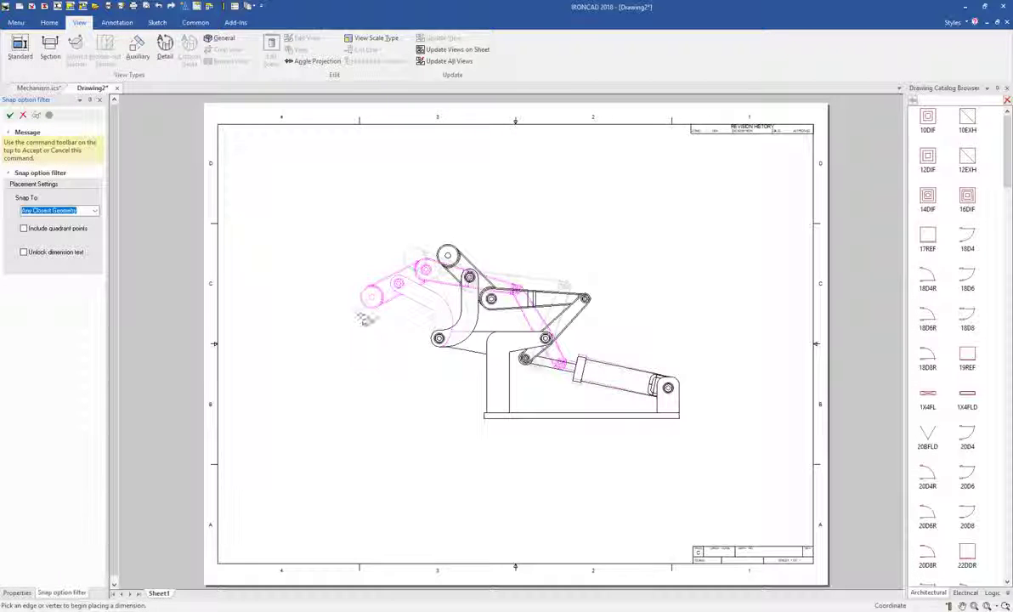
pyautogui.click(371, 295)
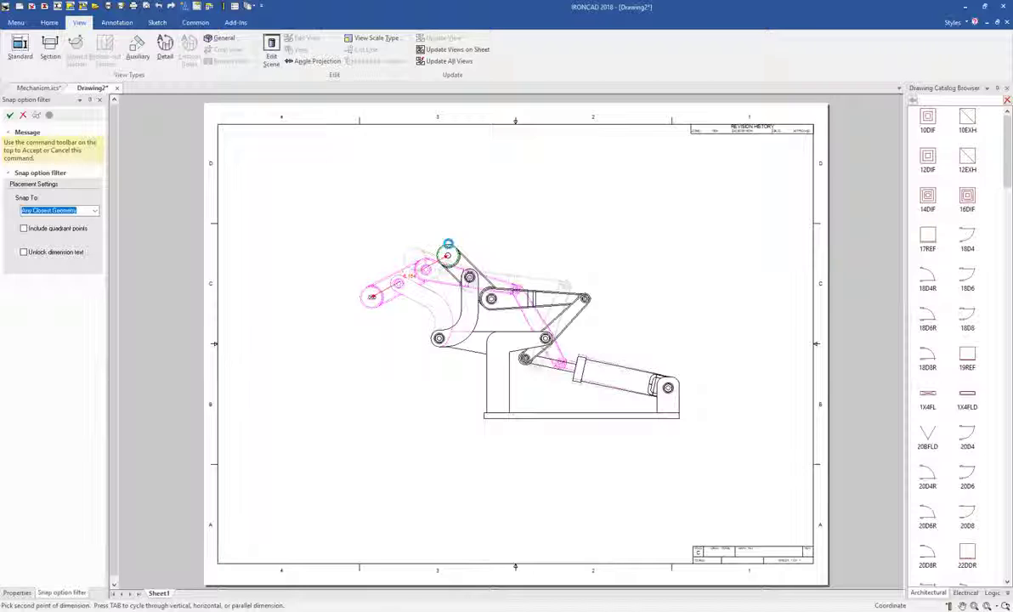
pyautogui.click(448, 246)
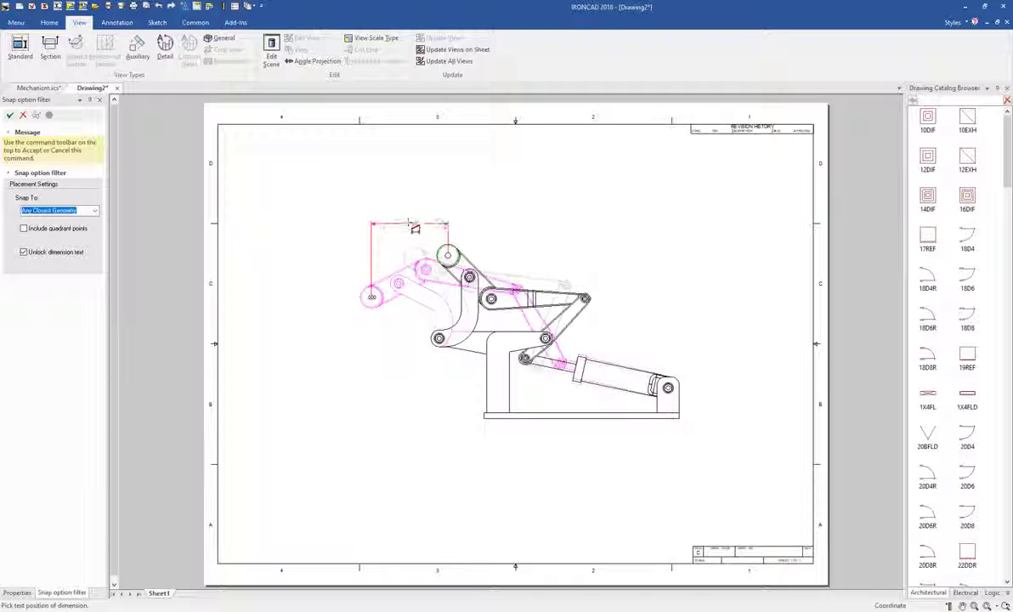
pyautogui.click(416, 237)
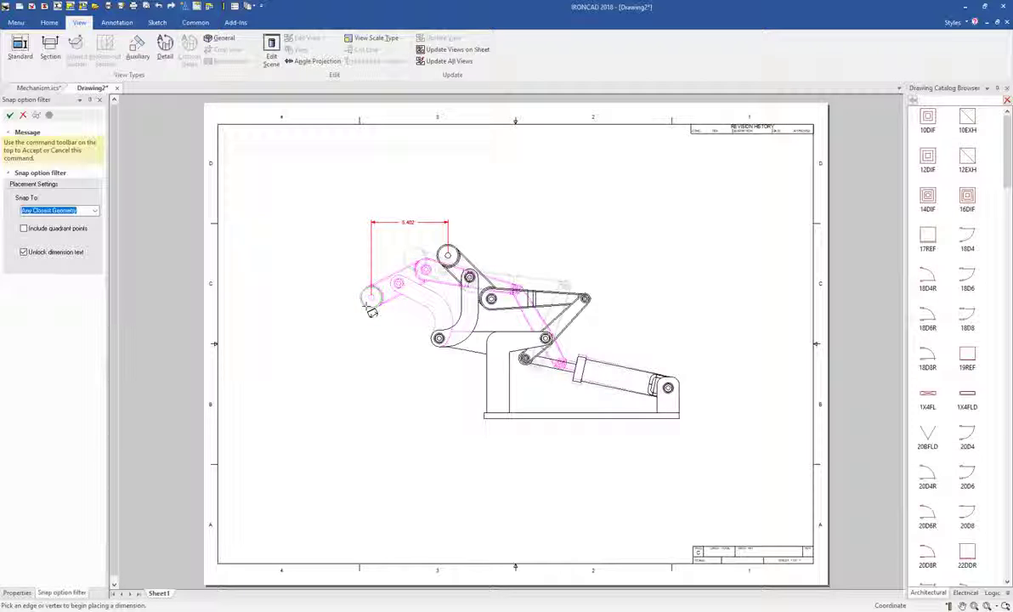
# Step: Add a vertical dimension from the magenta alternate position's end roller center down to the bottom edge of the base plate
pyautogui.click(371, 307)
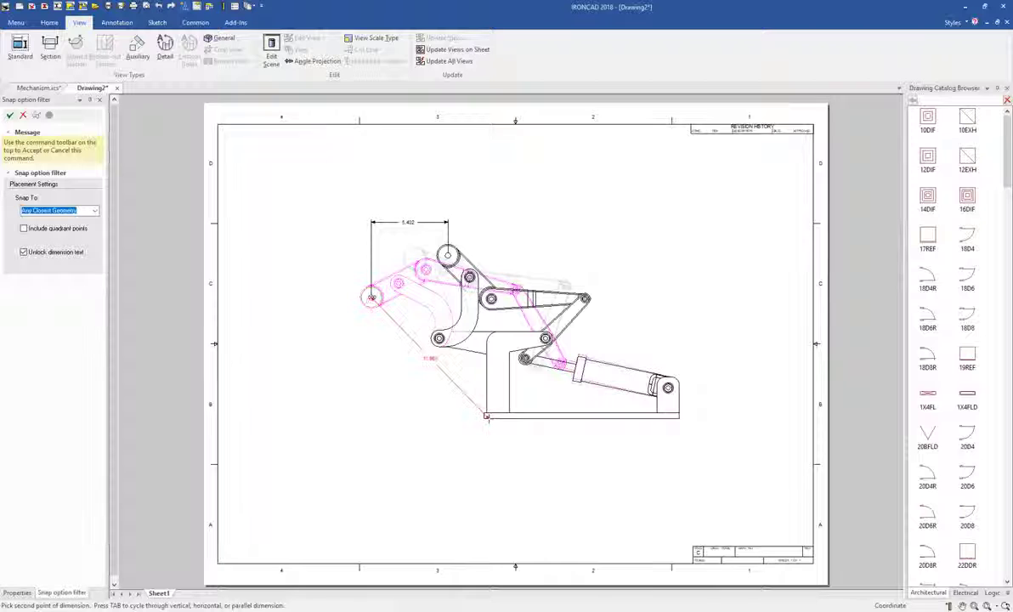
pyautogui.click(487, 416)
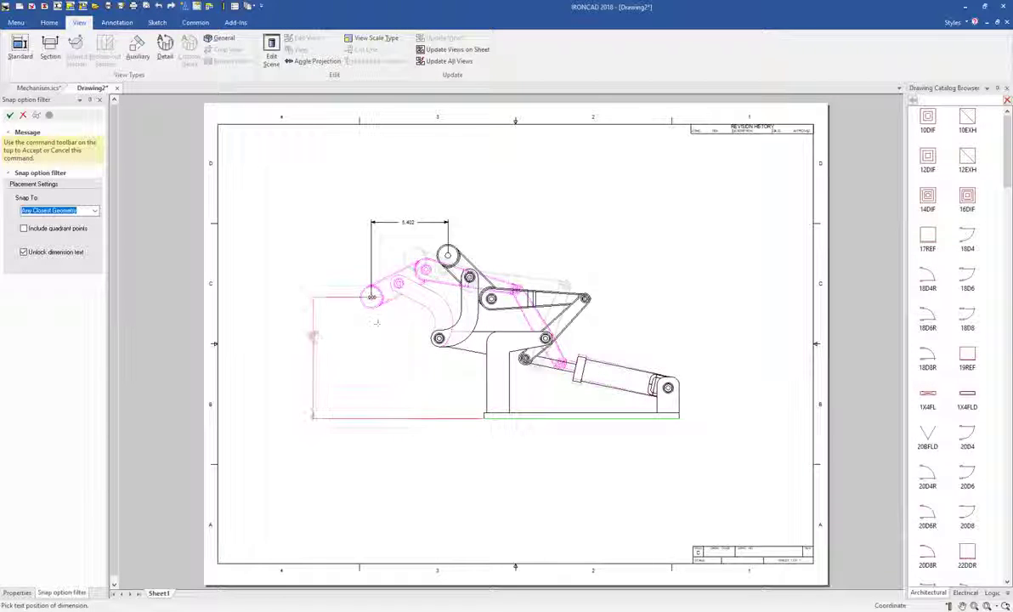
pyautogui.click(322, 344)
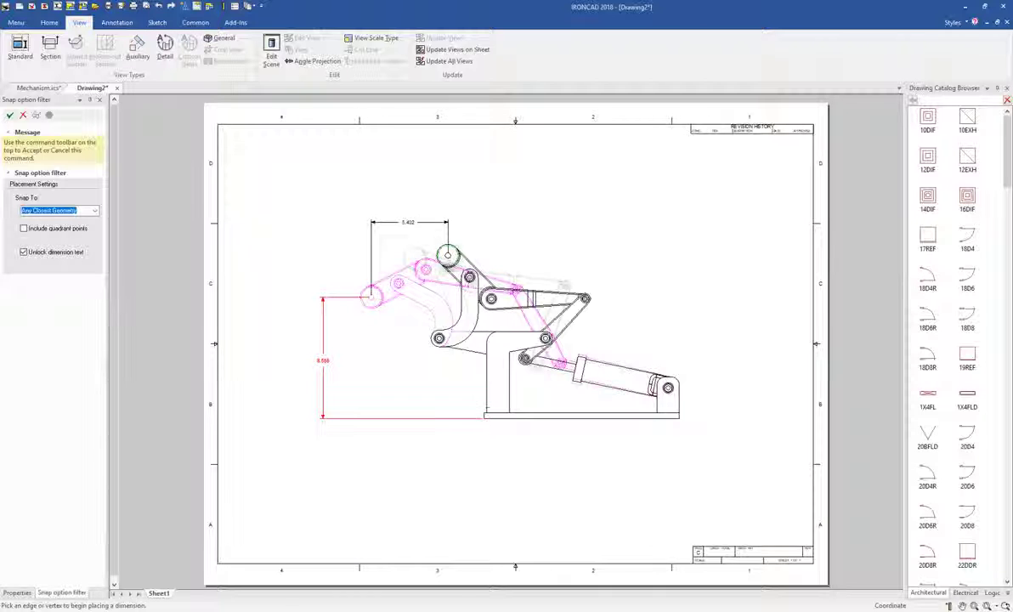
# Step: Add a vertical dimension from the base position's end roller center to the base plate's bottom edge, outside the existing one, and finish dimensioning
pyautogui.click(446, 255)
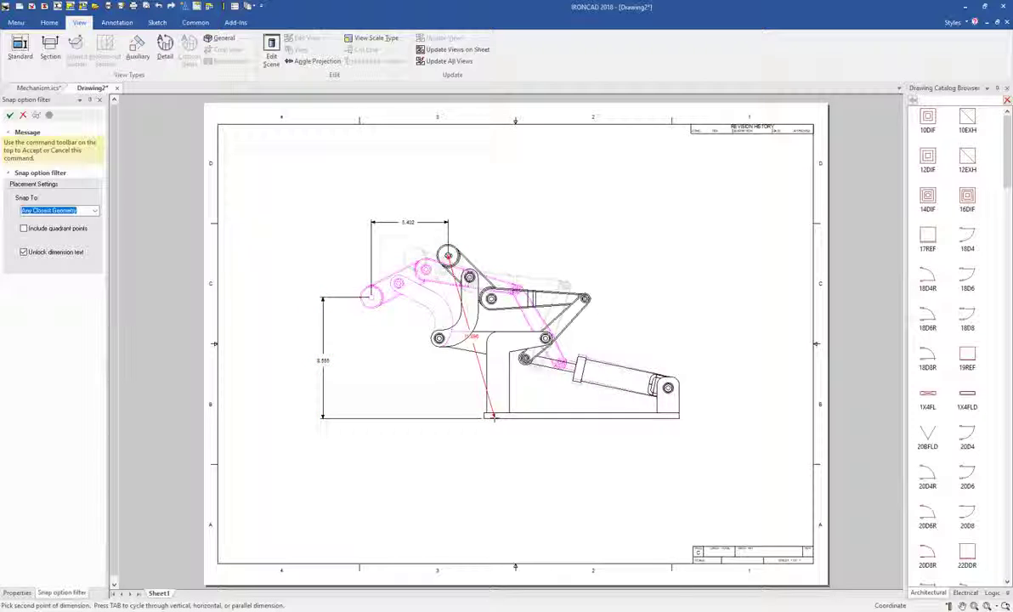
pyautogui.click(492, 416)
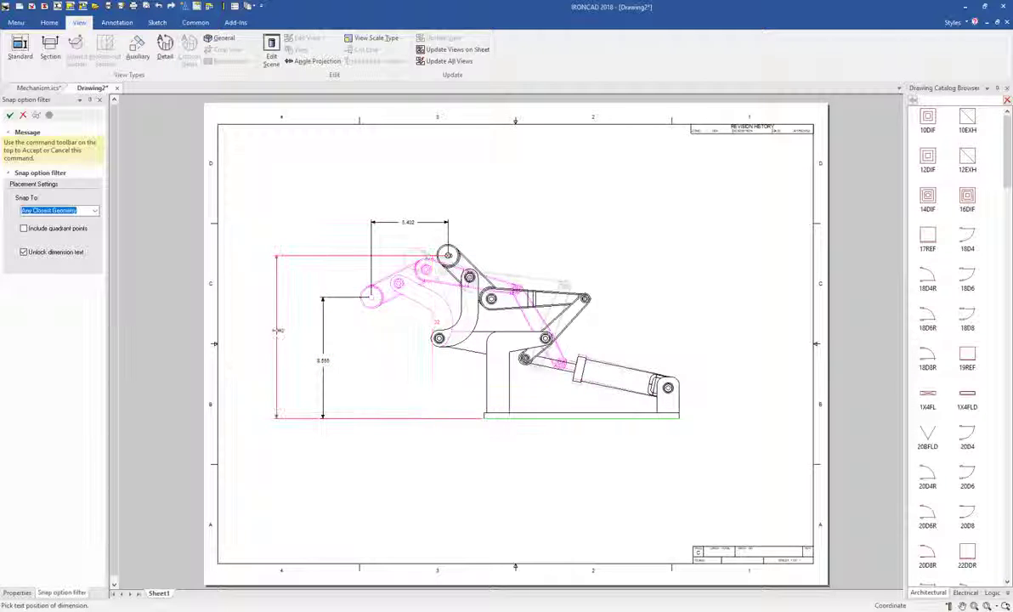
pyautogui.click(292, 336)
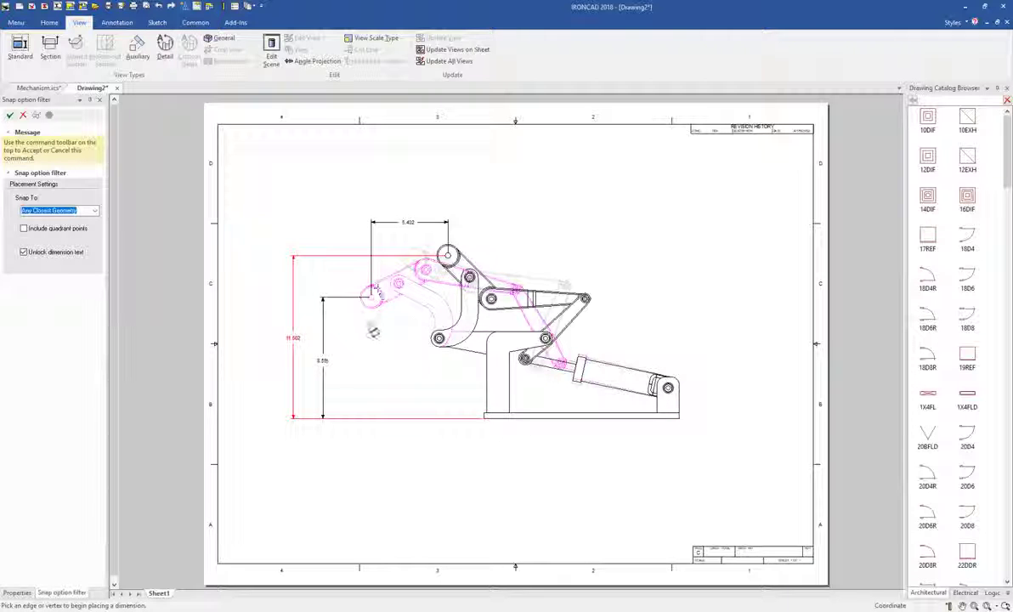
pyautogui.press('Escape')
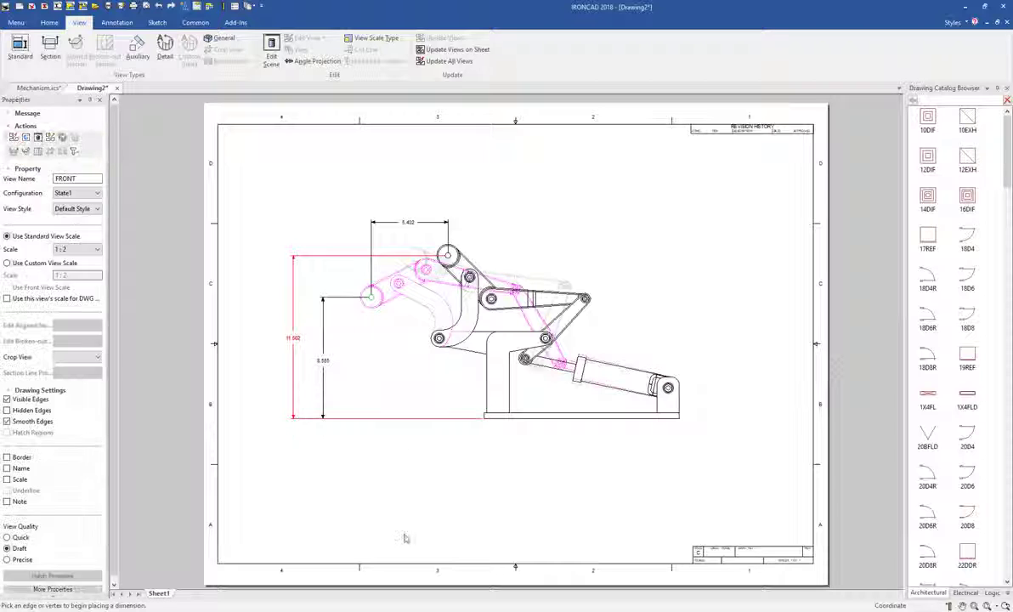
pyautogui.click(404, 538)
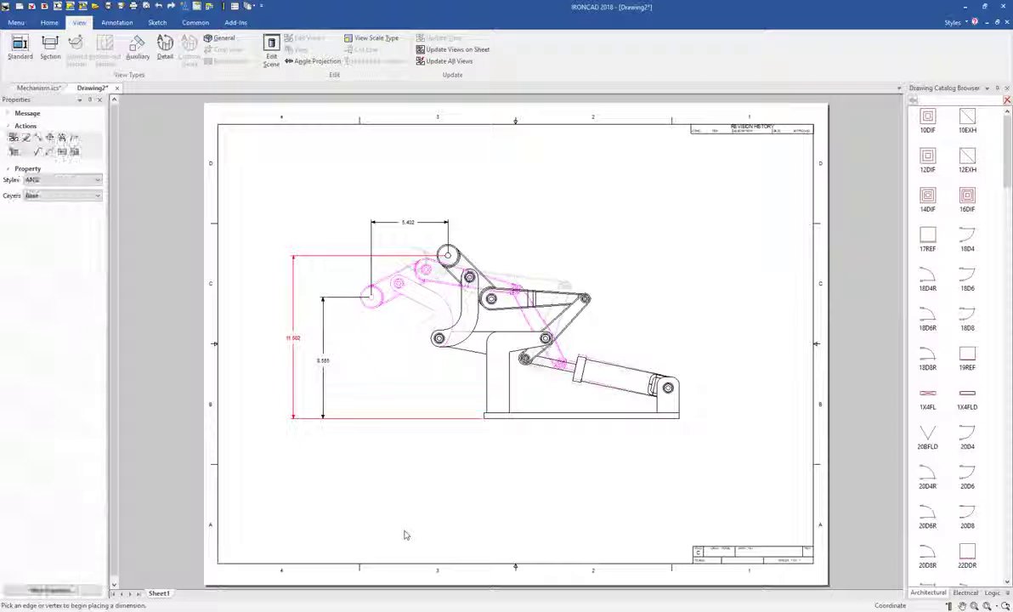
pyautogui.press('Escape')
pyautogui.click(366, 502)
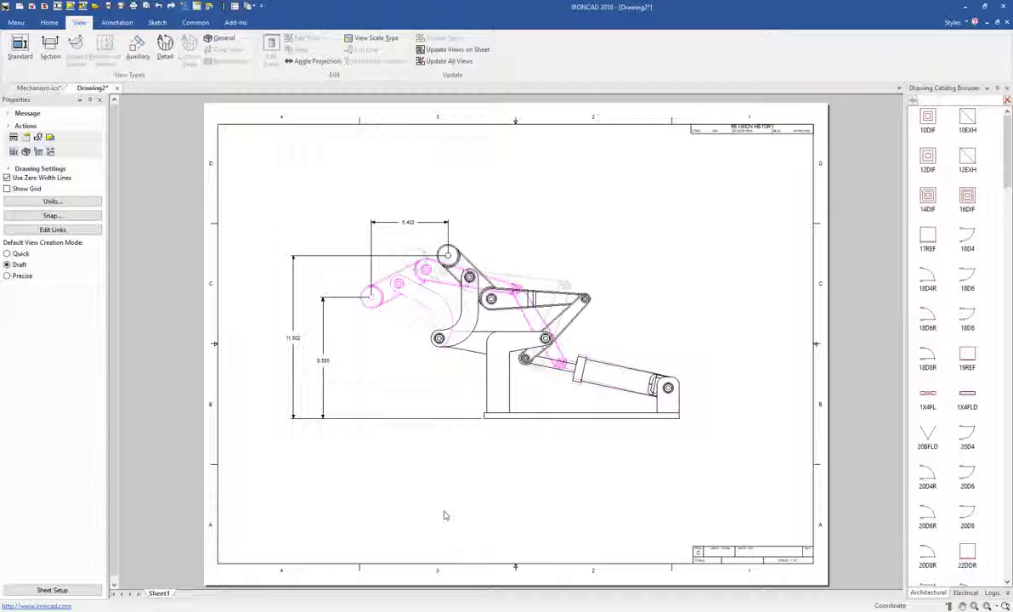